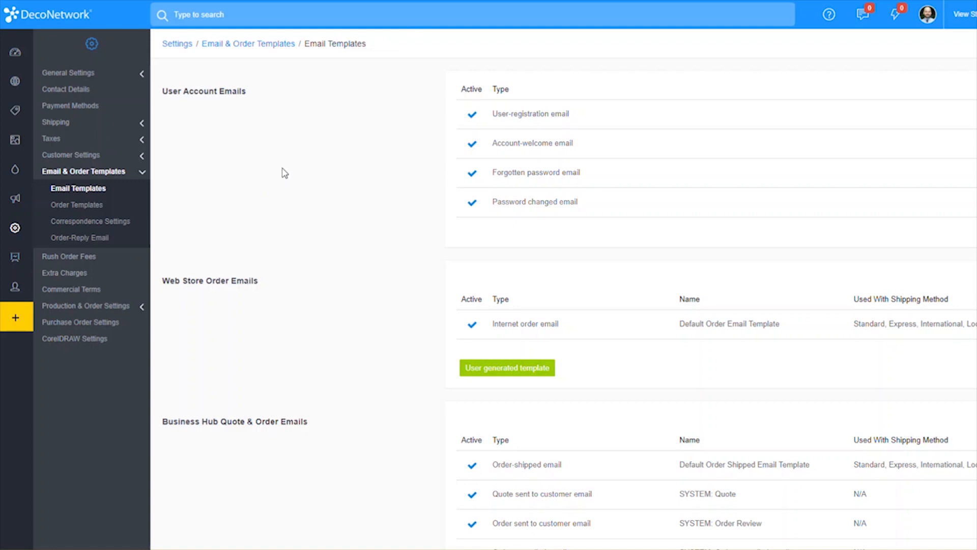
Open the shipping methods settings and start adding a custom shipping method.
{"action": "left_click", "coordinate": [81, 124]}
{"action": "left_click", "coordinate": [84, 142]}
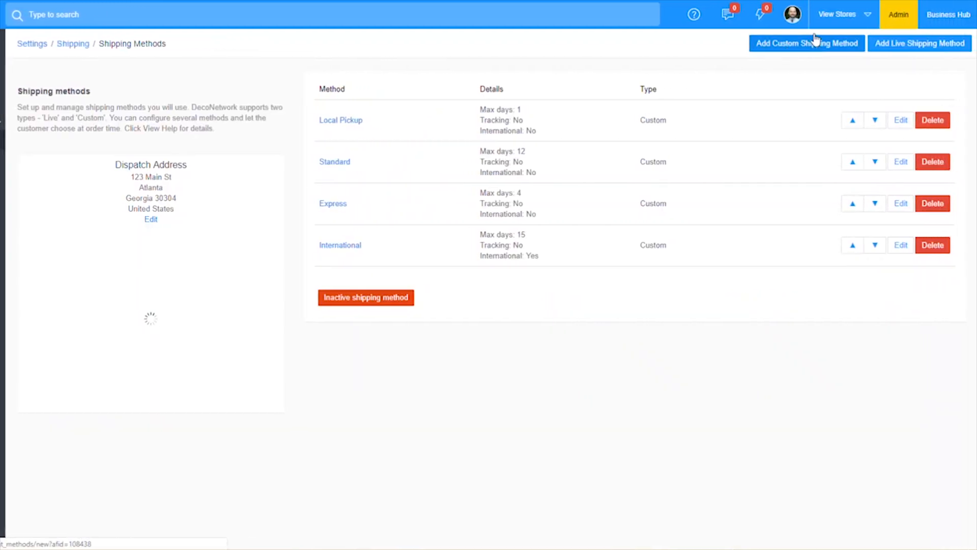
{"action": "left_click", "coordinate": [805, 51]}
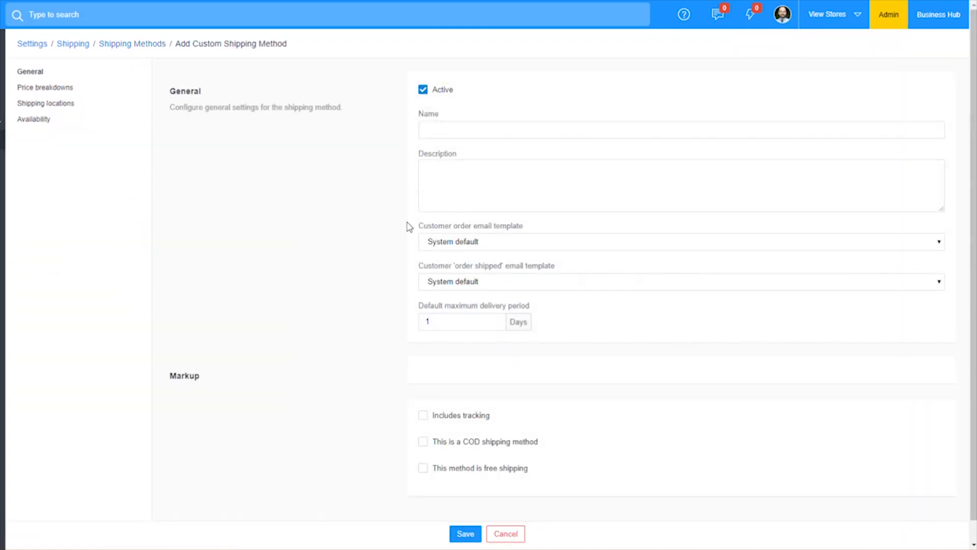
Name the custom shipping method "Local Pickup" with free shipping enabled, and open its shipping locations.
{"action": "left_click", "coordinate": [483, 111]}
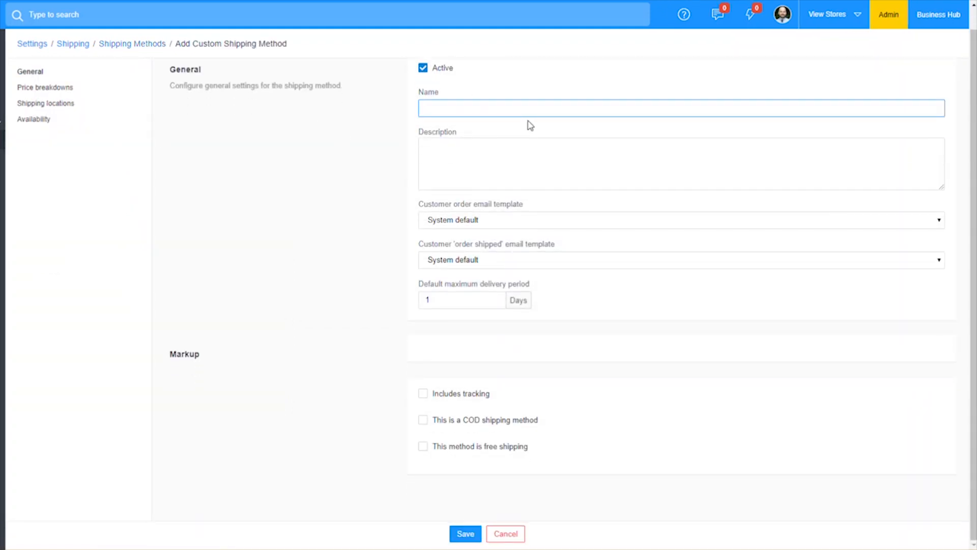
{"action": "type", "text": "Locak"}
{"action": "type", "text": " Pickup"}
{"action": "left_click", "coordinate": [492, 457]}
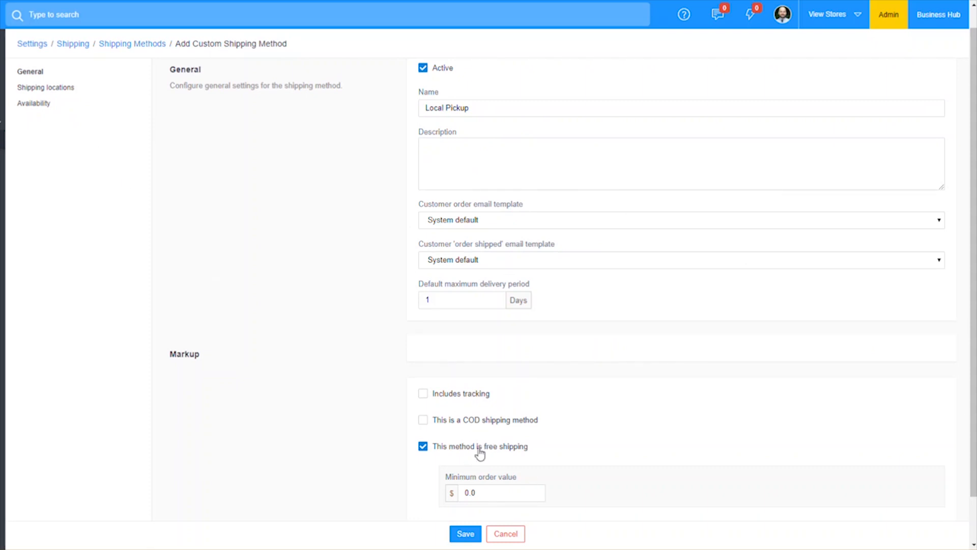
{"action": "left_click", "coordinate": [65, 91]}
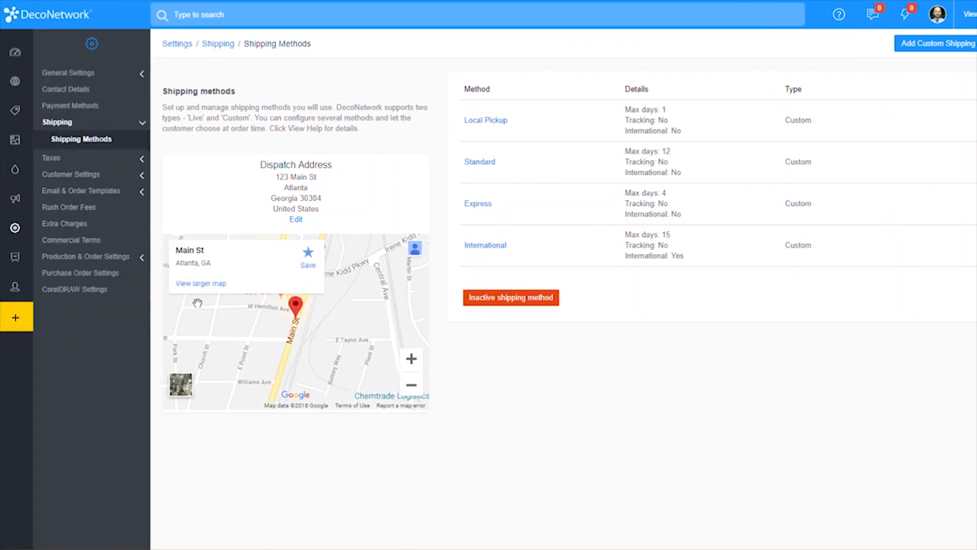
Open the email templates and start a new shipped email under Business Hub Quote & Order Emails.
{"action": "mouse_move", "coordinate": [33, 334]}
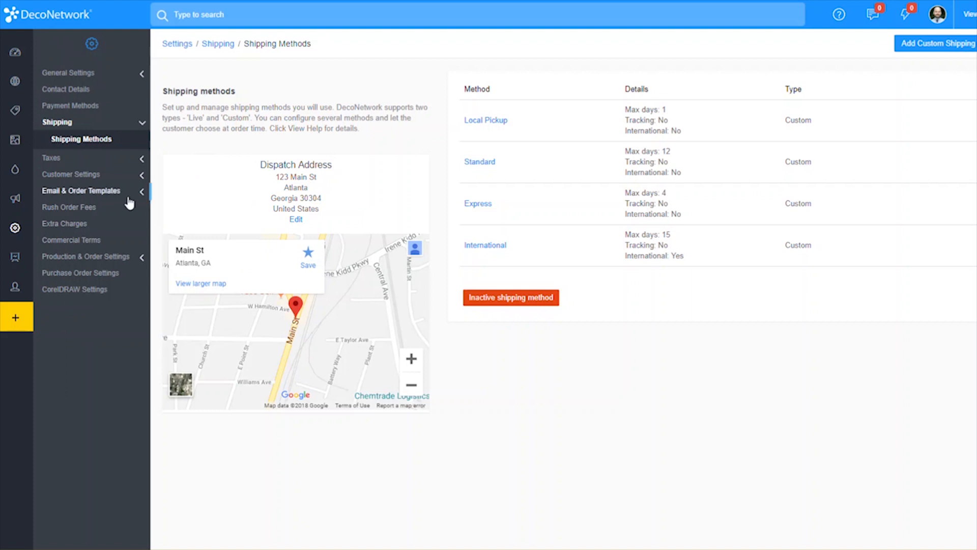
{"action": "left_click", "coordinate": [112, 191]}
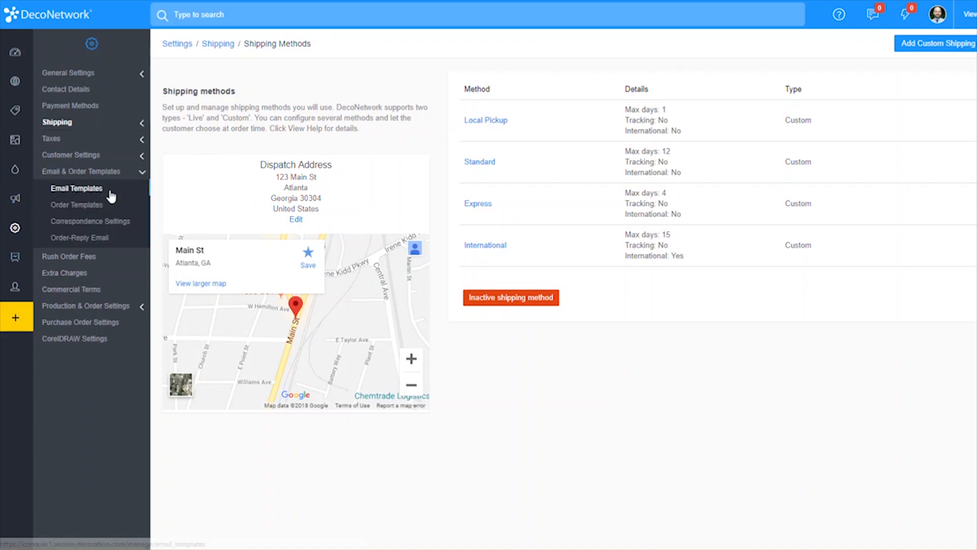
{"action": "left_click", "coordinate": [77, 193]}
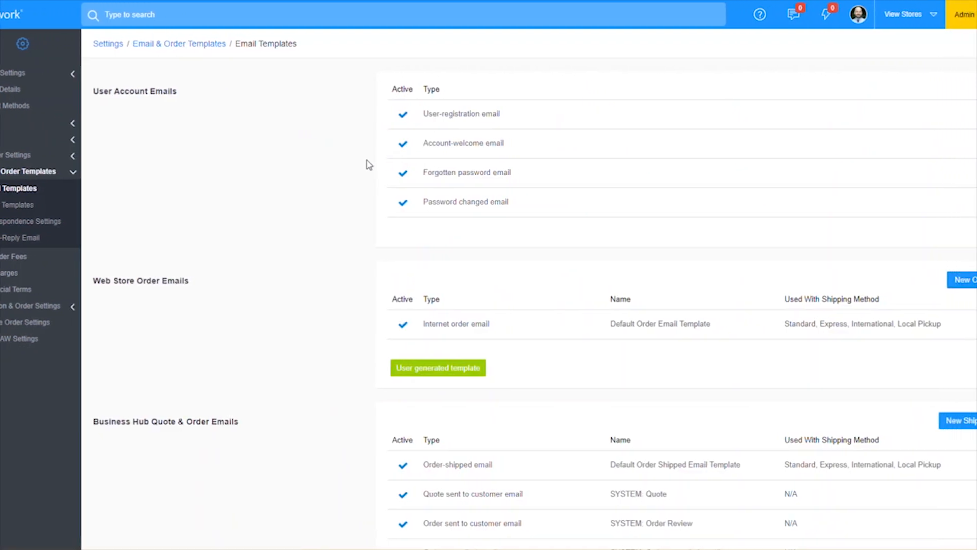
{"action": "scroll", "coordinate": [484, 198], "scroll_direction": "down", "scroll_amount": 2}
{"action": "mouse_move", "coordinate": [525, 207]}
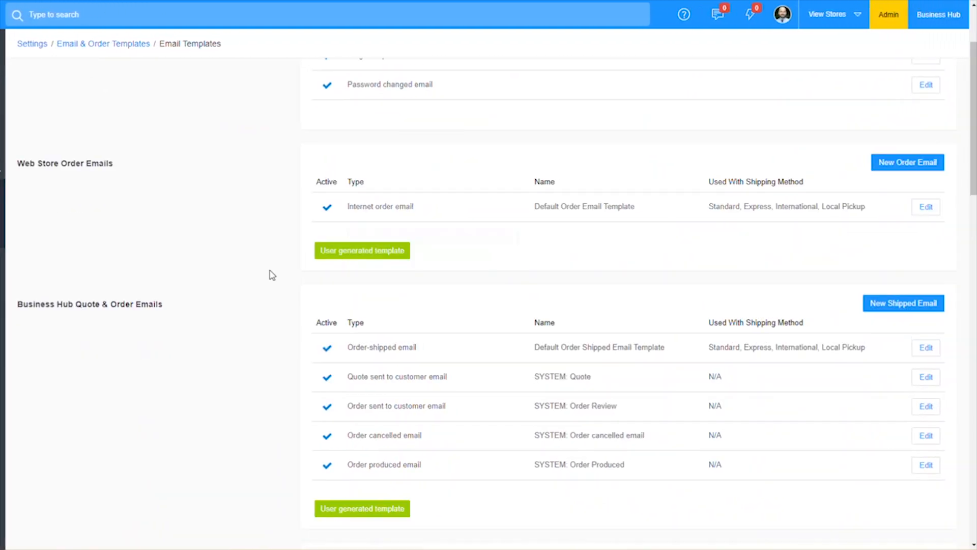
{"action": "left_click", "coordinate": [906, 305]}
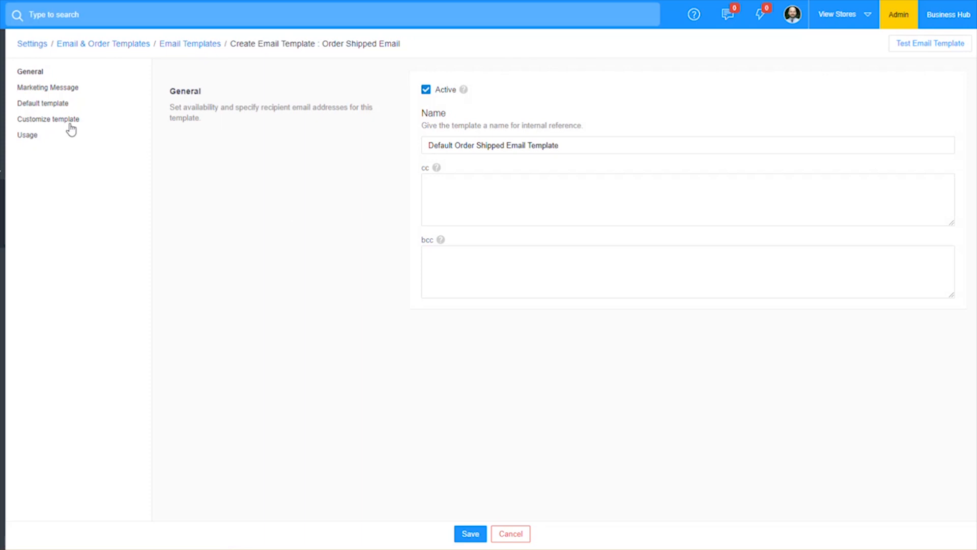
In the template customization, replace the last word of the subject line with "ready for pick up".
{"action": "left_click", "coordinate": [64, 121]}
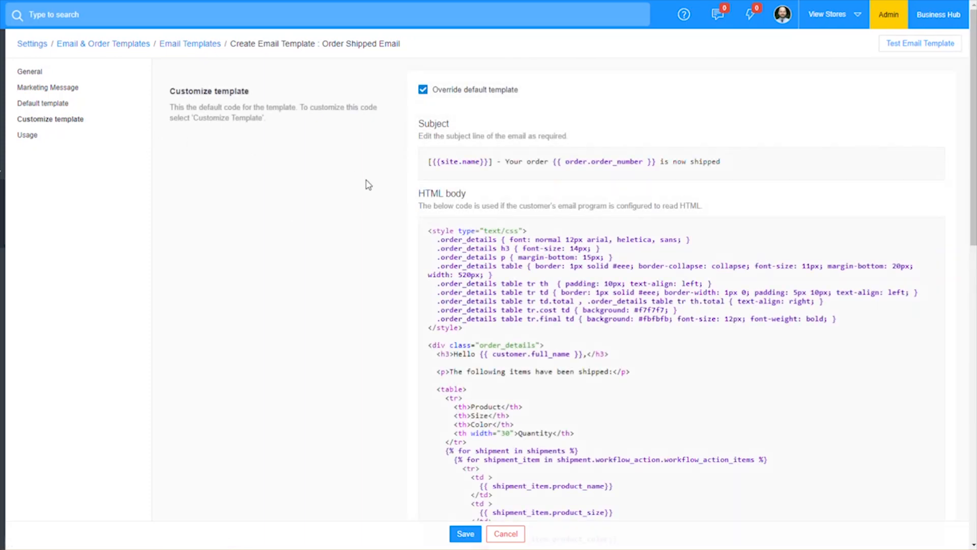
{"action": "scroll", "coordinate": [366, 180], "scroll_direction": "down", "scroll_amount": 1}
{"action": "scroll", "coordinate": [366, 180], "scroll_direction": "up", "scroll_amount": 1}
{"action": "left_click_drag", "start_coordinate": [724, 161], "coordinate": [692, 165]}
{"action": "type", "text": "ready for pick up"}
Change the HTML body's intro sentence to "The following items have been produced and are ready to pick up:".
{"action": "scroll", "coordinate": [530, 349], "scroll_direction": "down", "scroll_amount": 1}
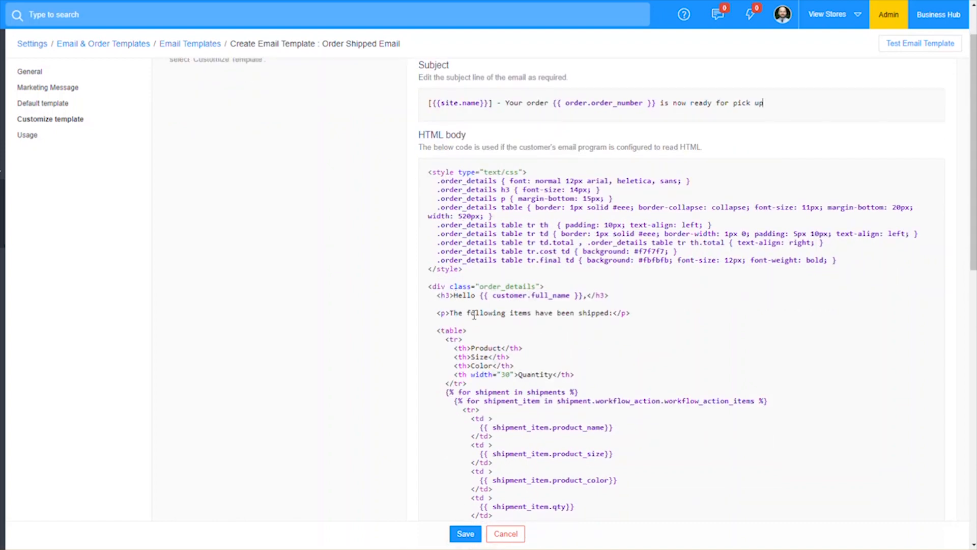
{"action": "left_click_drag", "start_coordinate": [553, 314], "coordinate": [610, 314]}
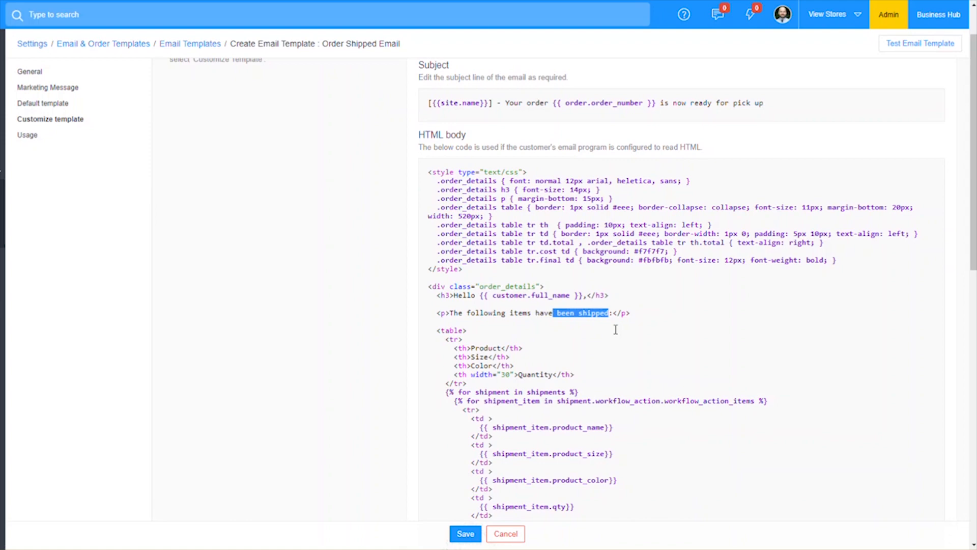
{"action": "type", "text": "been prod"}
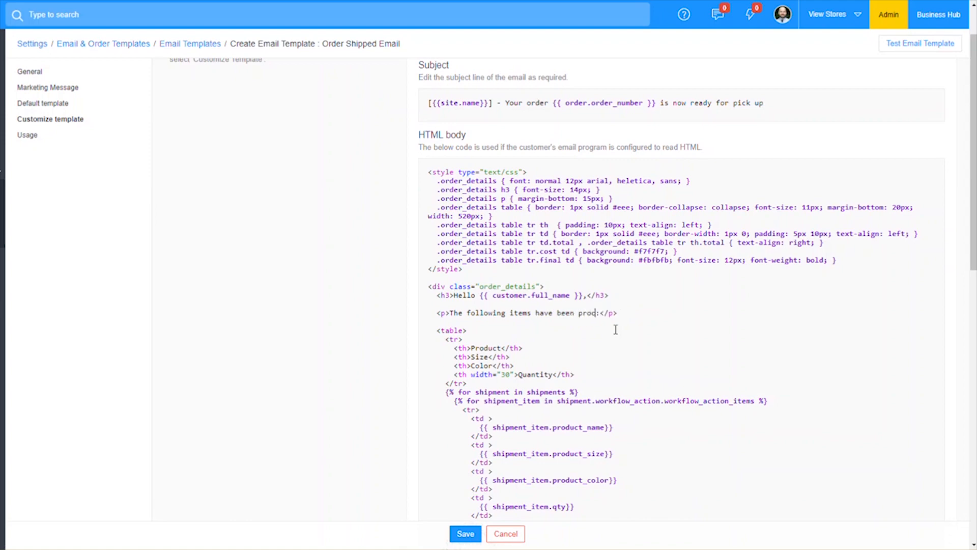
{"action": "type", "text": "uced and are ready to pick up"}
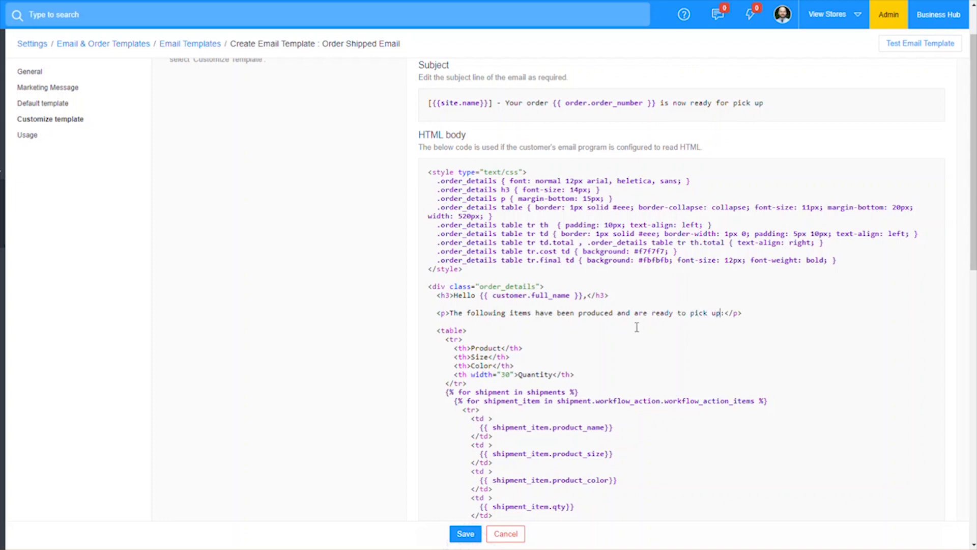
Cut the tracking codes block out of the HTML body, from the shipment loop below the table through its endfor.
{"action": "scroll", "coordinate": [637, 328], "scroll_direction": "down", "scroll_amount": 1}
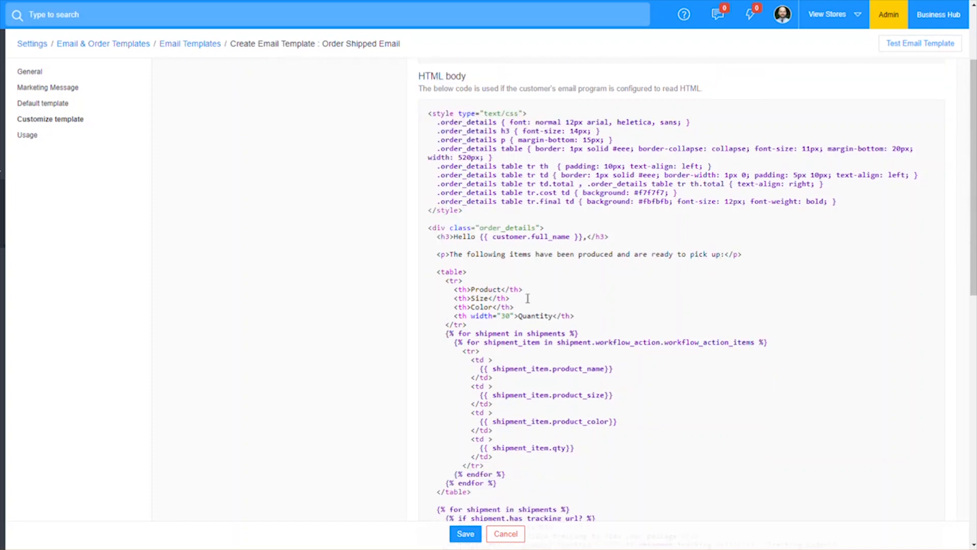
{"action": "scroll", "coordinate": [582, 340], "scroll_direction": "down", "scroll_amount": 2}
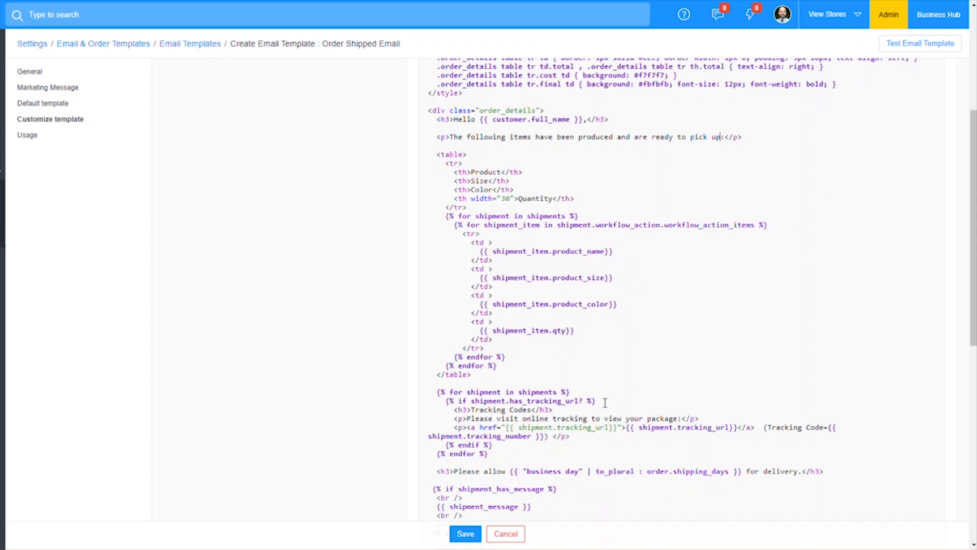
{"action": "scroll", "coordinate": [605, 402], "scroll_direction": "down", "scroll_amount": 2}
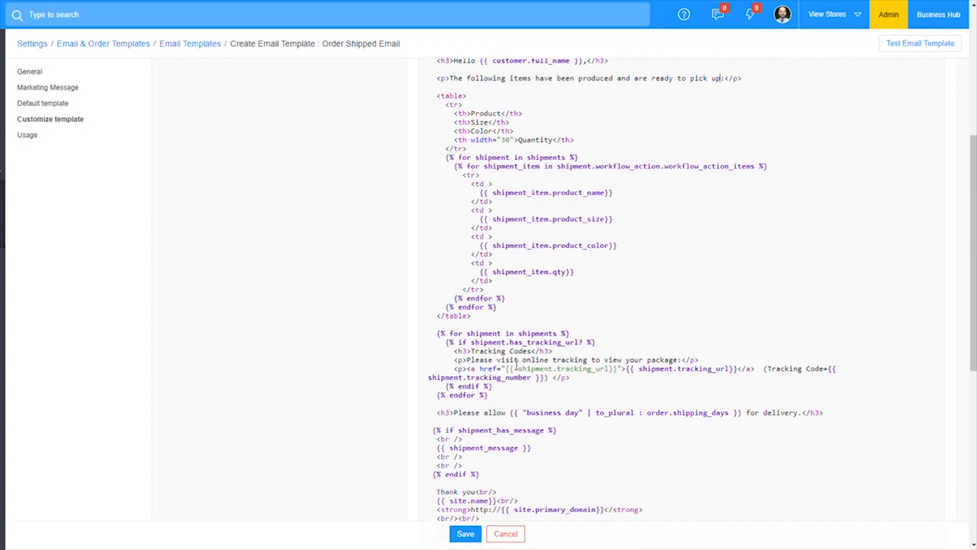
{"action": "scroll", "coordinate": [557, 385], "scroll_direction": "down", "scroll_amount": 2}
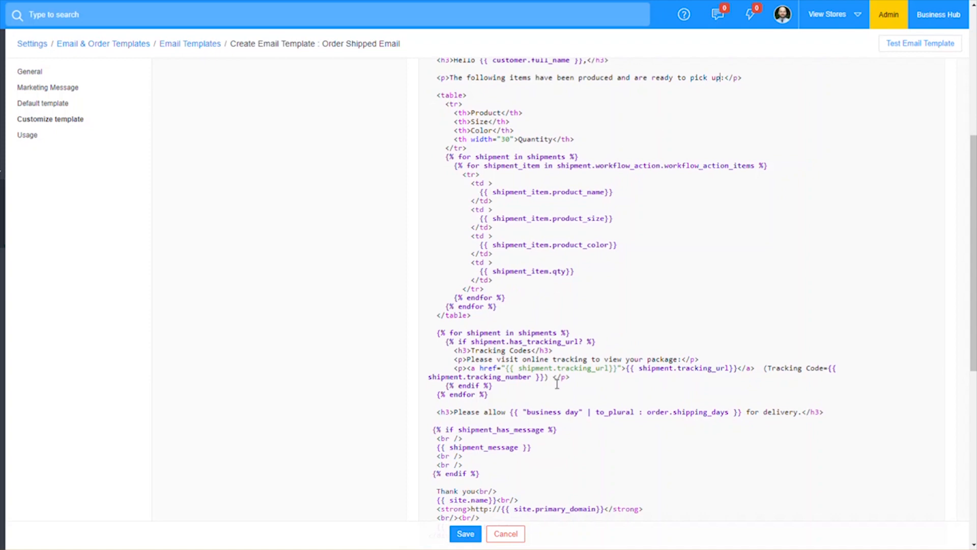
{"action": "scroll", "coordinate": [557, 385], "scroll_direction": "down", "scroll_amount": 2}
{"action": "scroll", "coordinate": [510, 376], "scroll_direction": "up", "scroll_amount": 4}
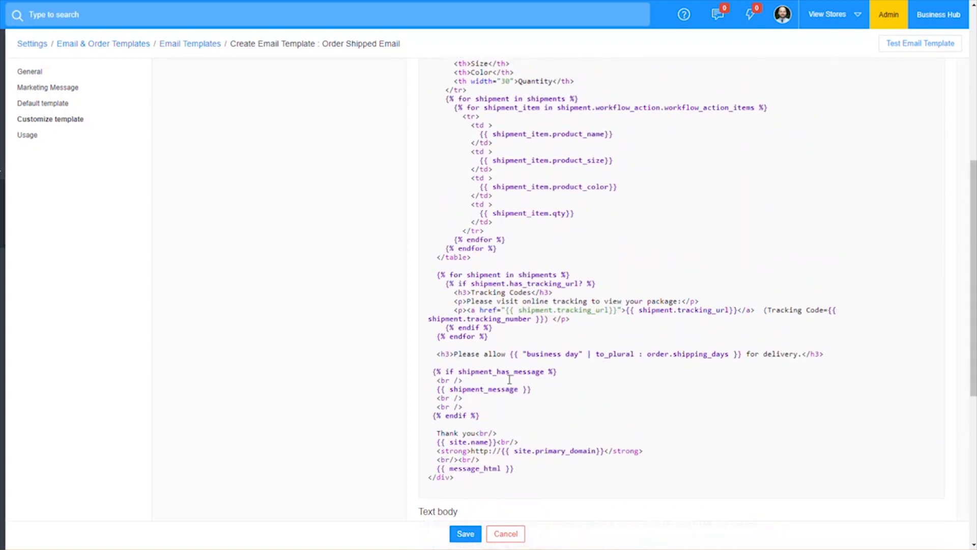
{"action": "scroll", "coordinate": [471, 359], "scroll_direction": "down", "scroll_amount": 2}
{"action": "left_click_drag", "start_coordinate": [489, 338], "coordinate": [441, 328]}
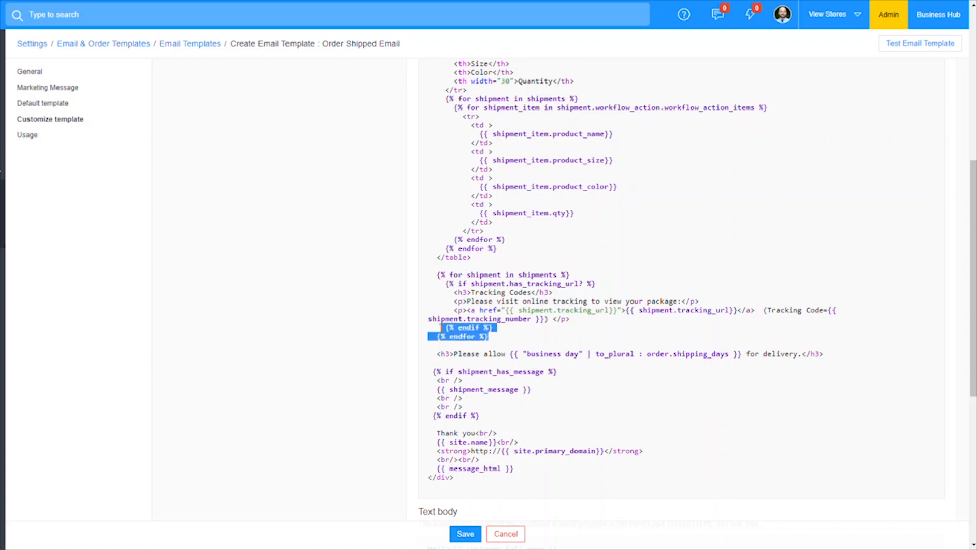
{"action": "left_click", "coordinate": [437, 327]}
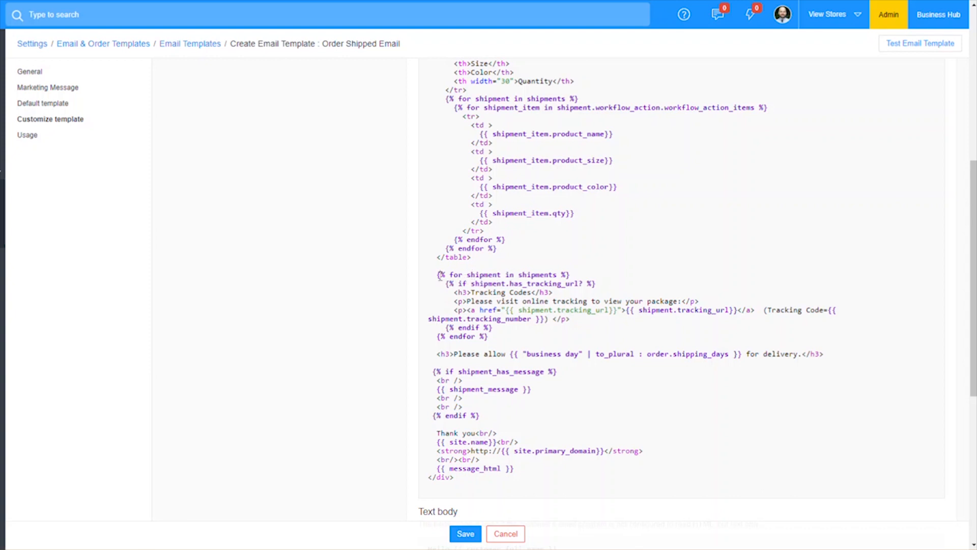
{"action": "left_click_drag", "start_coordinate": [439, 275], "coordinate": [466, 339]}
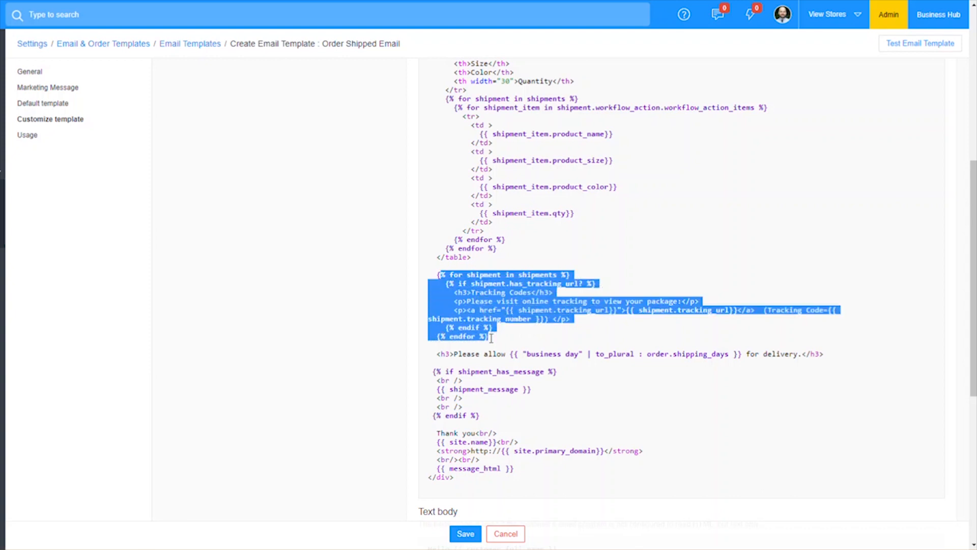
{"action": "right_click", "coordinate": [479, 314]}
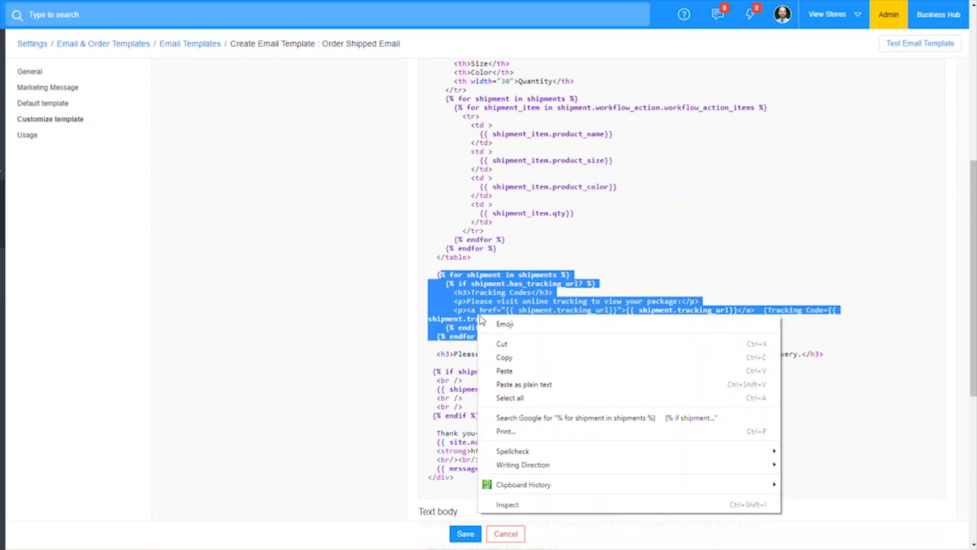
{"action": "left_click", "coordinate": [511, 344]}
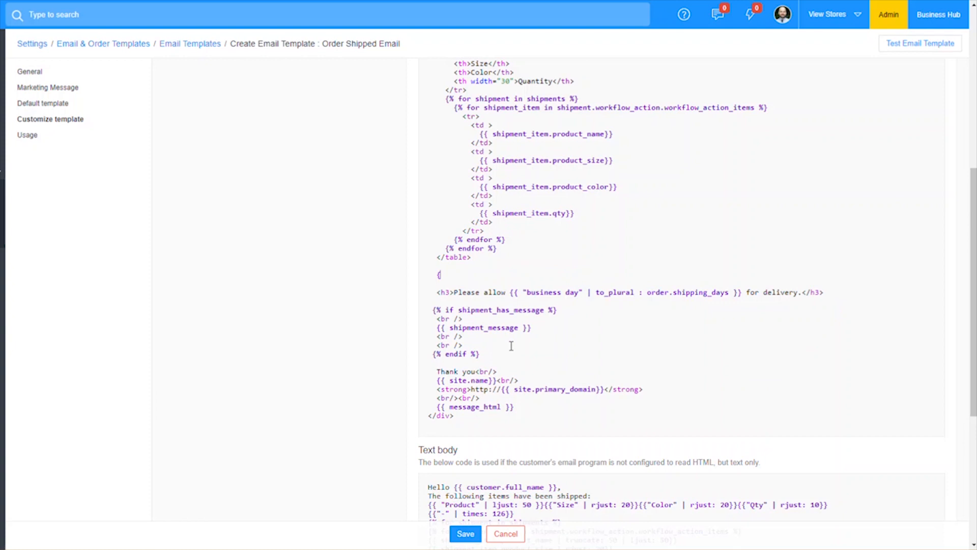
Cut the "Please allow ... for delivery." heading line out of the HTML body.
{"action": "left_click", "coordinate": [452, 294]}
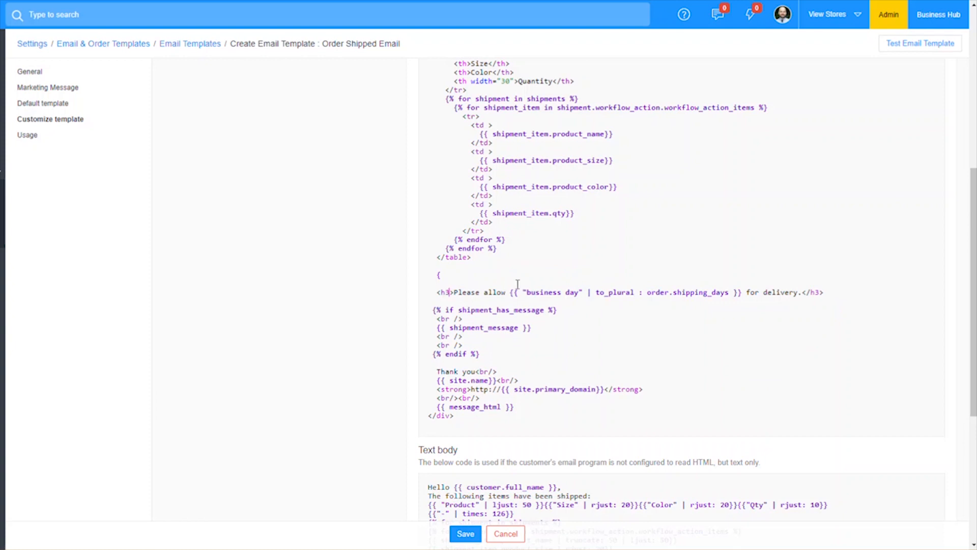
{"action": "left_click", "coordinate": [452, 290]}
{"action": "left_click_drag", "start_coordinate": [437, 292], "coordinate": [462, 294]}
{"action": "left_click", "coordinate": [428, 295]}
{"action": "left_click", "coordinate": [445, 294]}
{"action": "left_click_drag", "start_coordinate": [831, 290], "coordinate": [443, 293]}
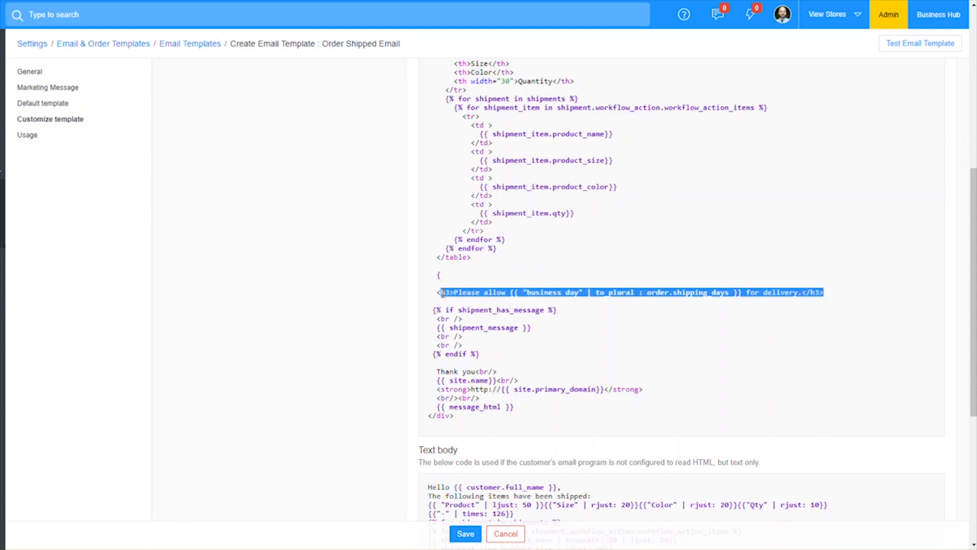
{"action": "right_click", "coordinate": [455, 294]}
{"action": "left_click", "coordinate": [478, 321]}
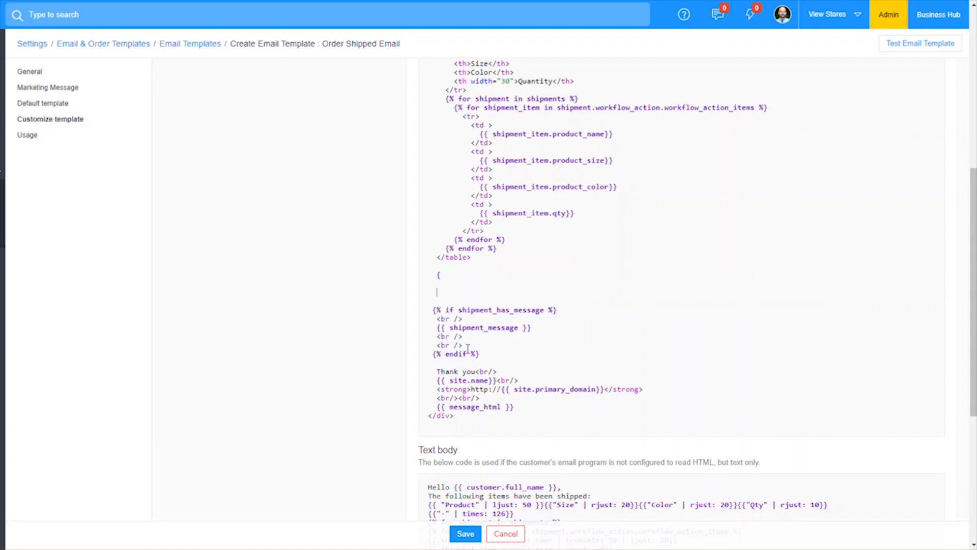
Change the text body's intro sentence to "The following items have been produced and are ready for pickup:".
{"action": "scroll", "coordinate": [487, 346], "scroll_direction": "down", "scroll_amount": 2}
{"action": "scroll", "coordinate": [550, 366], "scroll_direction": "up", "scroll_amount": 9}
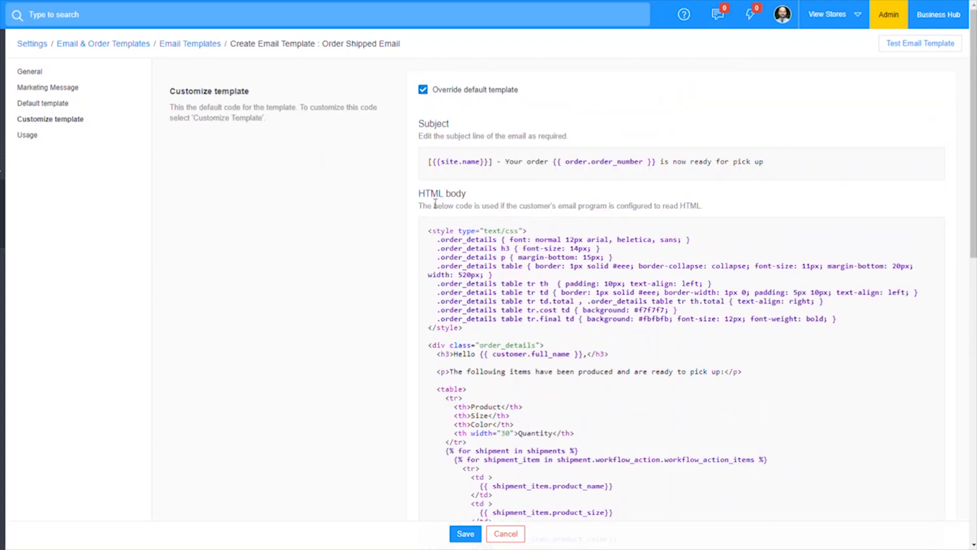
{"action": "scroll", "coordinate": [483, 333], "scroll_direction": "down", "scroll_amount": 10}
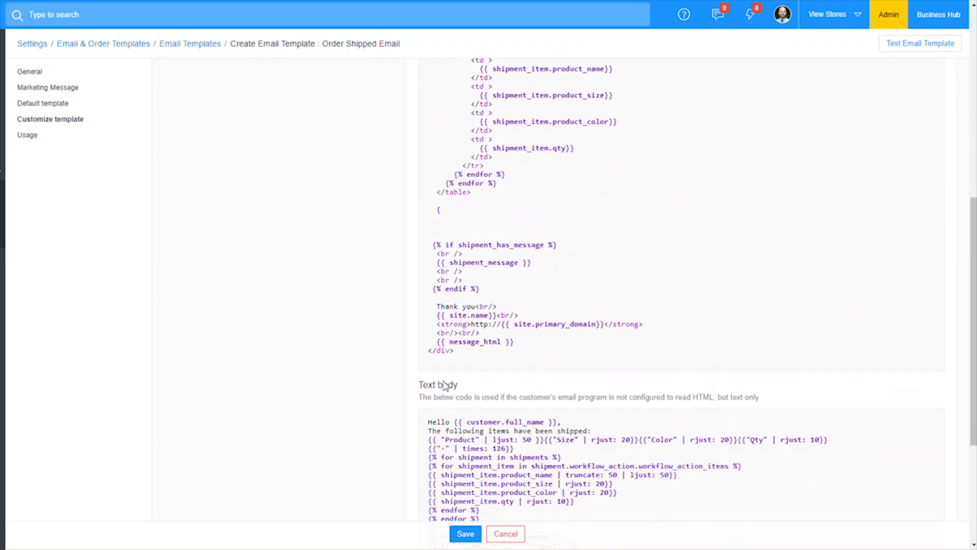
{"action": "scroll", "coordinate": [431, 286], "scroll_direction": "down", "scroll_amount": 2}
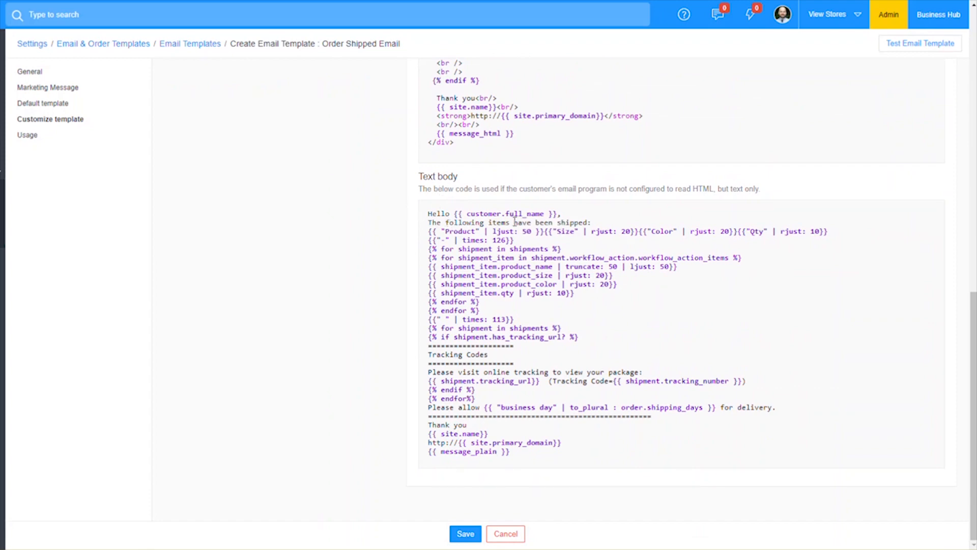
{"action": "double_click", "coordinate": [568, 223]}
{"action": "type", "text": "produced and are ready for"}
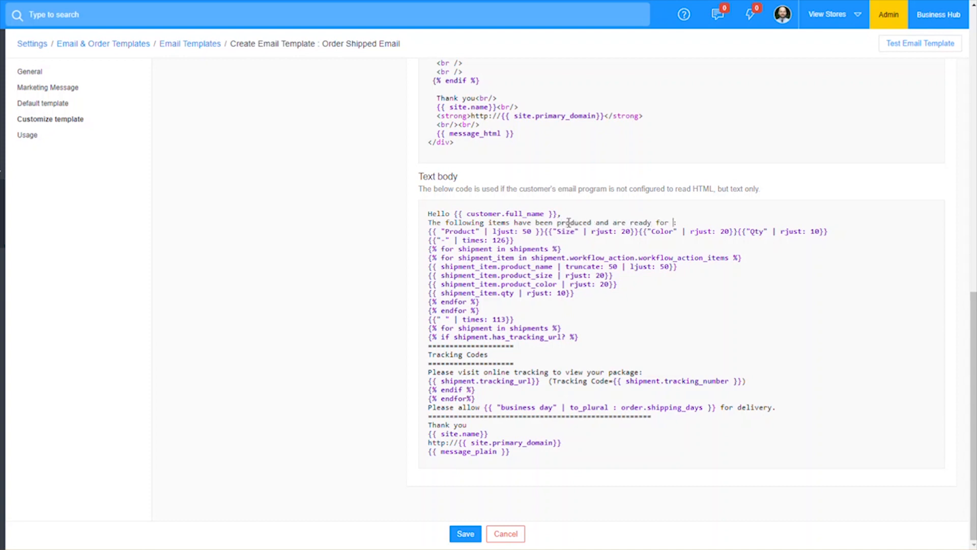
{"action": "type", "text": " pickup"}
Cut the "Please allow ... for delivery." line out of the text body.
{"action": "left_click_drag", "start_coordinate": [429, 407], "coordinate": [777, 408]}
{"action": "right_click", "coordinate": [780, 407]}
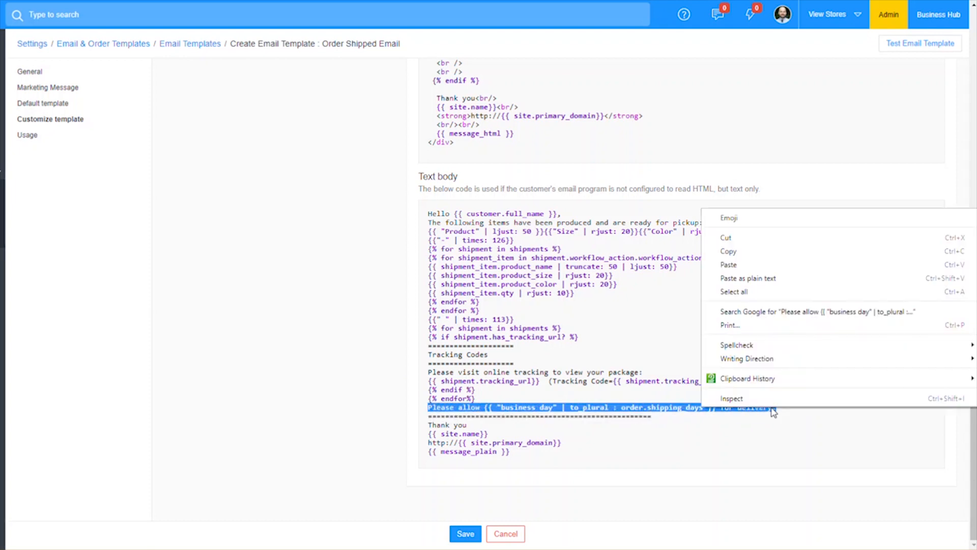
{"action": "left_click", "coordinate": [735, 236]}
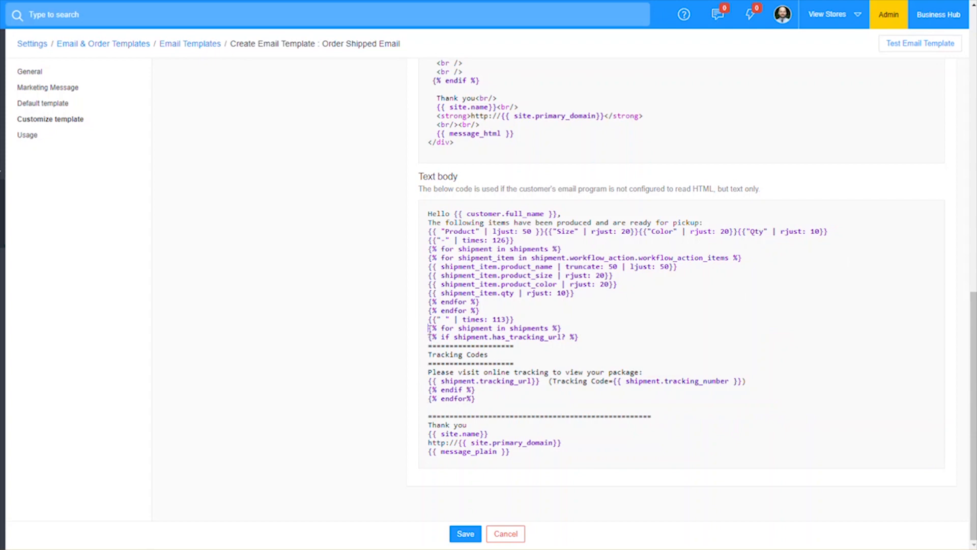
Cut the Tracking Codes block out of the text body, from its shipment loop through the closing endfor.
{"action": "left_click_drag", "start_coordinate": [429, 328], "coordinate": [558, 398]}
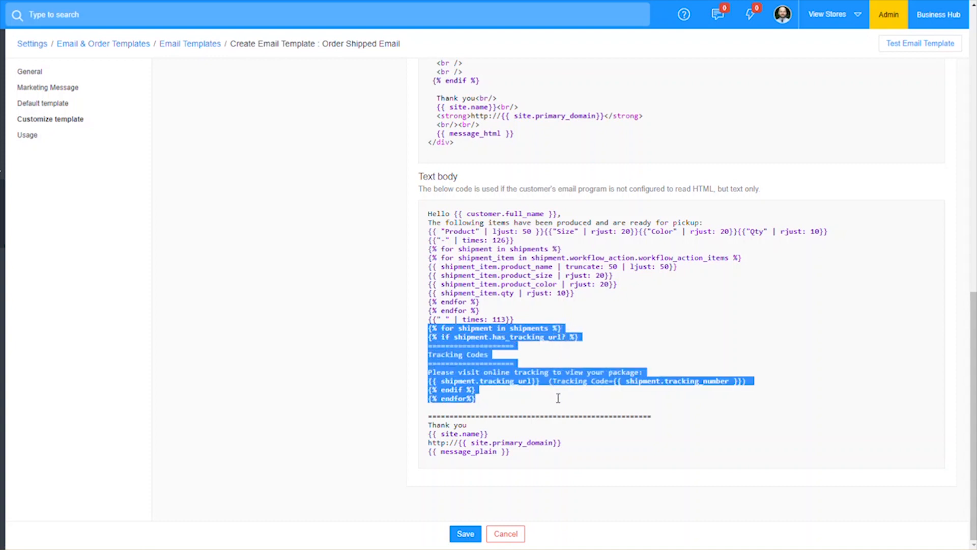
{"action": "right_click", "coordinate": [498, 354]}
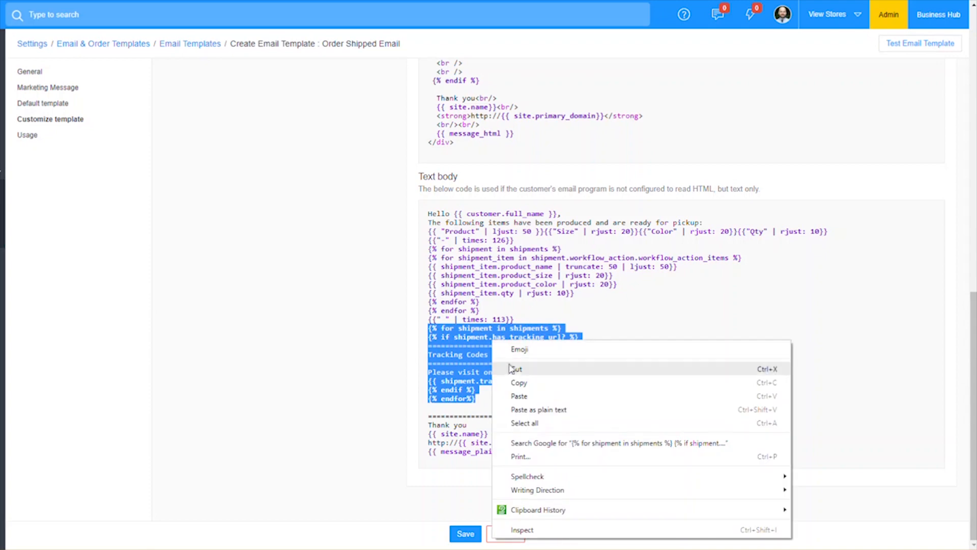
{"action": "left_click", "coordinate": [513, 371]}
Assign the template to the Local Pickup freight method in its usage settings, recheck the customized template code, and save the template.
{"action": "scroll", "coordinate": [483, 414], "scroll_direction": "up", "scroll_amount": 3}
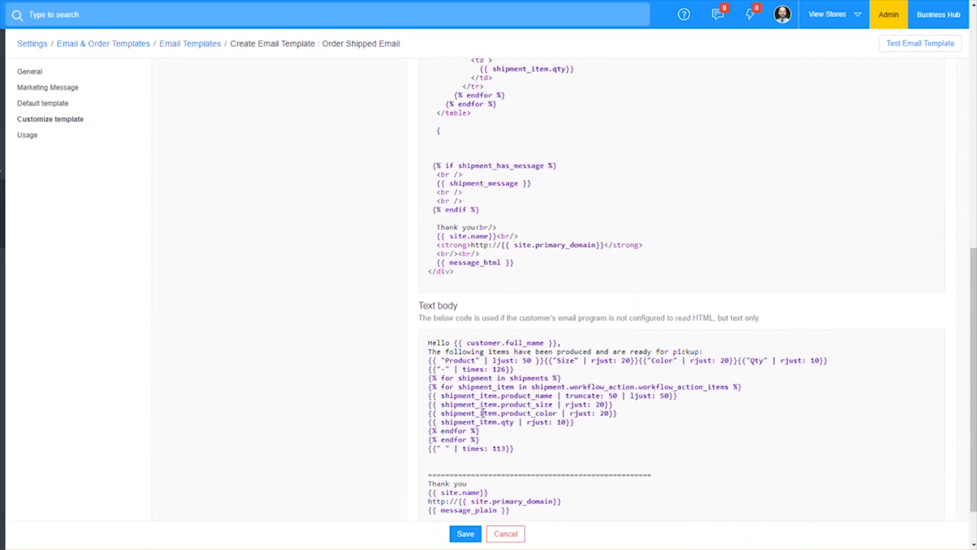
{"action": "scroll", "coordinate": [417, 383], "scroll_direction": "up", "scroll_amount": 5}
{"action": "scroll", "coordinate": [426, 381], "scroll_direction": "up", "scroll_amount": 4}
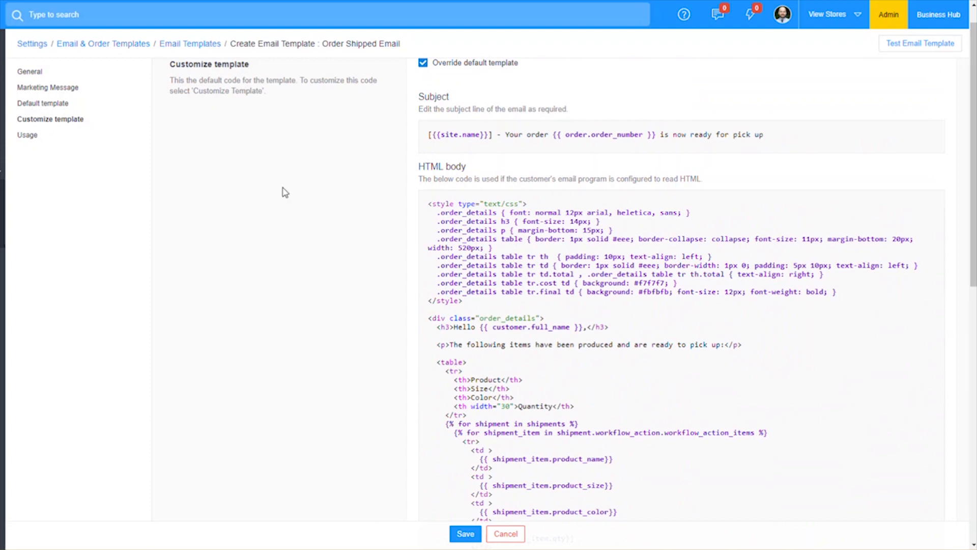
{"action": "left_click", "coordinate": [33, 137]}
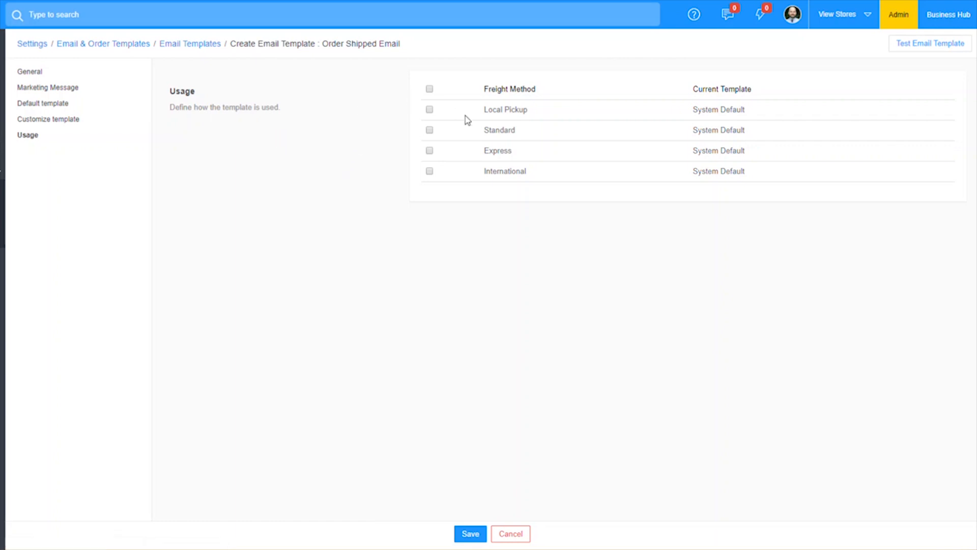
{"action": "left_click", "coordinate": [429, 110]}
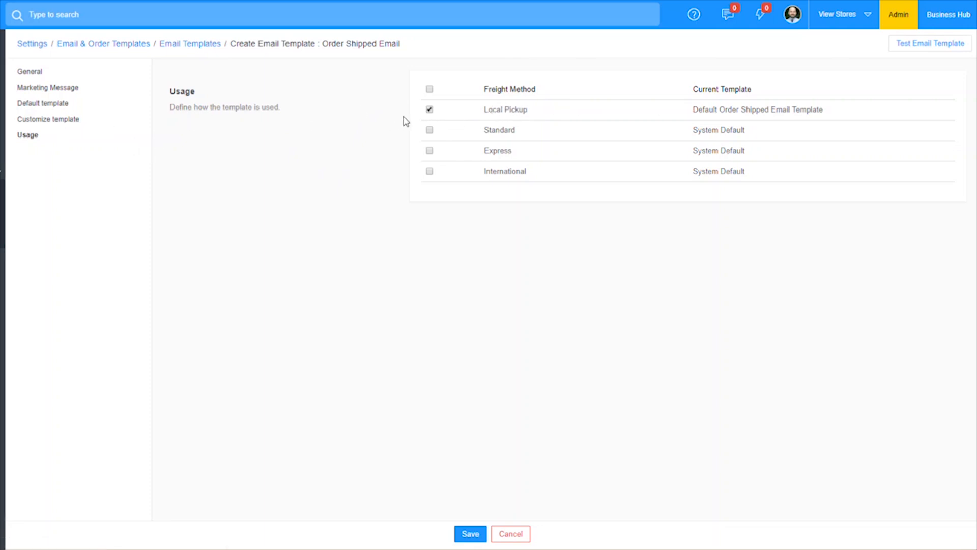
{"action": "left_click", "coordinate": [57, 121]}
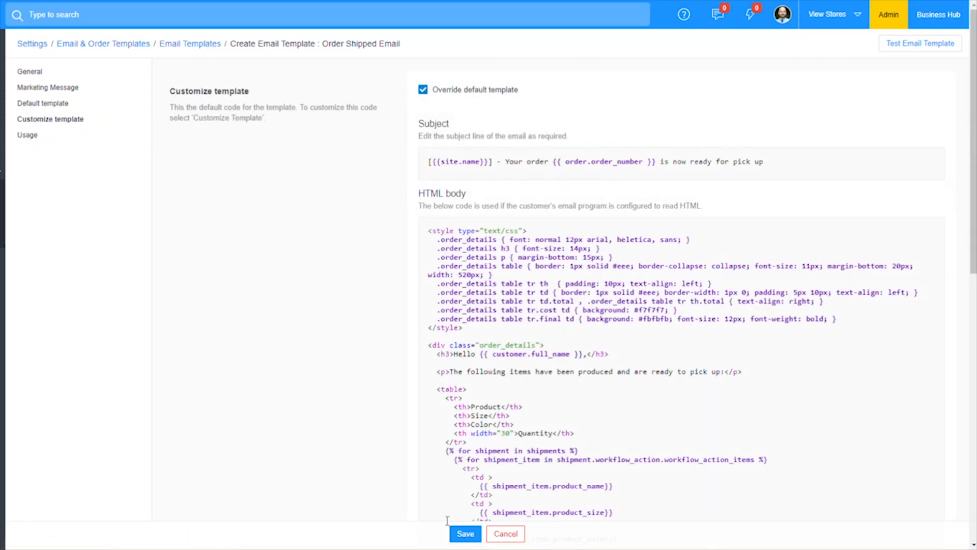
{"action": "left_click", "coordinate": [465, 534]}
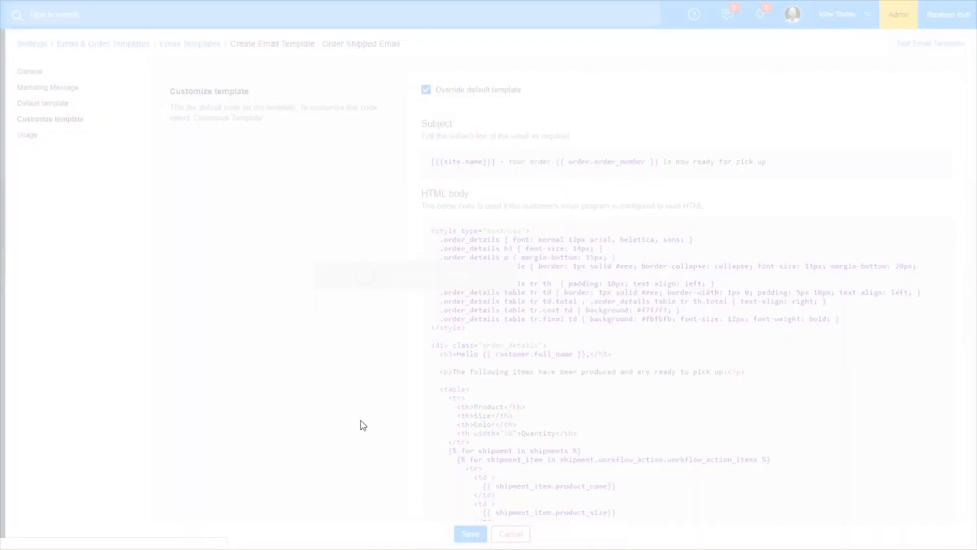